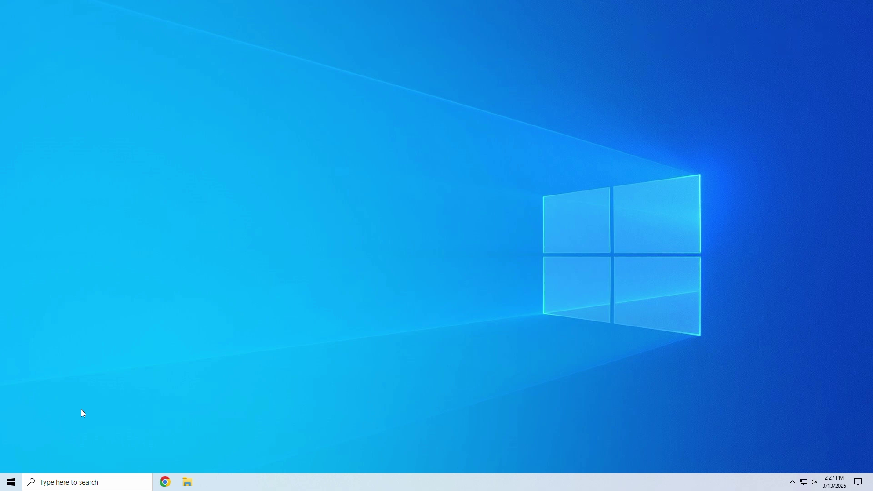
Open Storage settings for drive C: and scan Temporary files, finding 6.30 GB removable
{"action": "left_click", "coordinate": [11, 482]}
{"action": "left_click", "coordinate": [12, 442]}
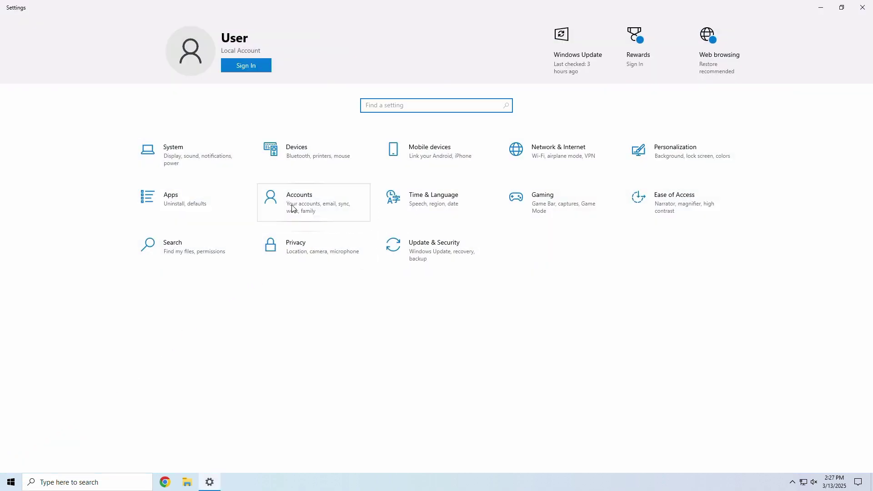
{"action": "left_click", "coordinate": [218, 171]}
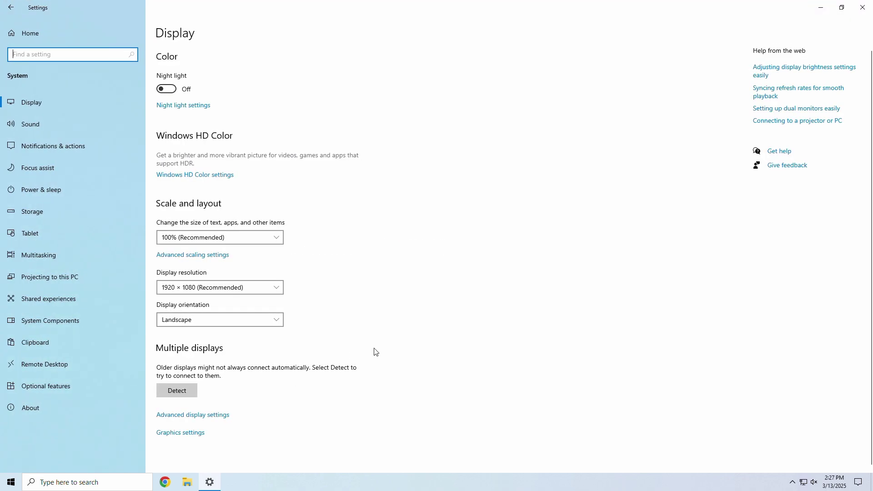
{"action": "left_click", "coordinate": [70, 216]}
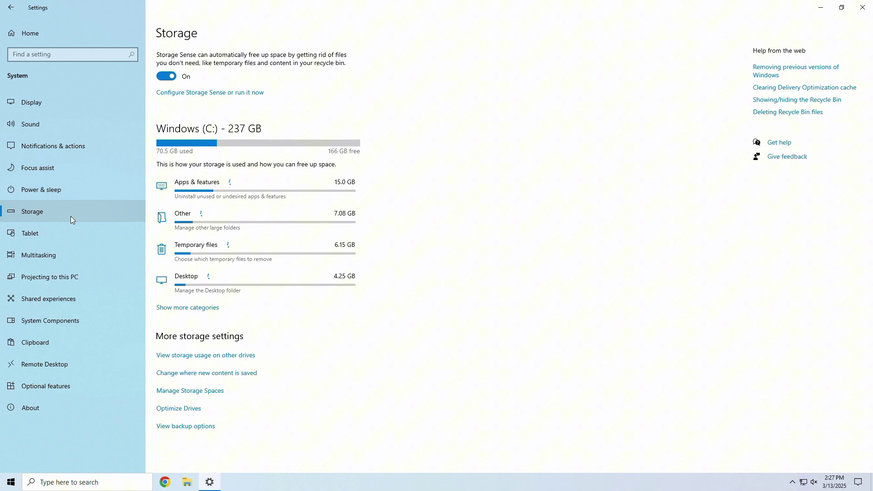
{"action": "left_click", "coordinate": [256, 222]}
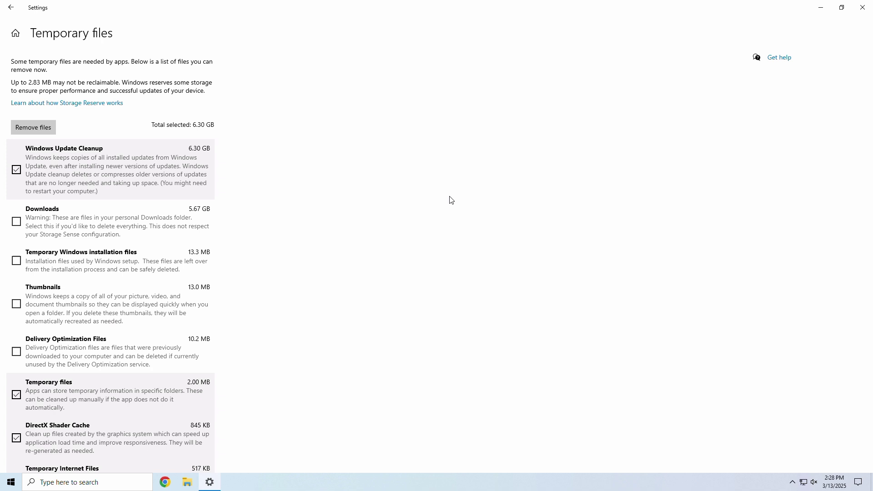
Add temporary Windows installation files, Thumbnails and Delivery Optimization Files, then remove the 6.33 GB
{"action": "left_click", "coordinate": [17, 260]}
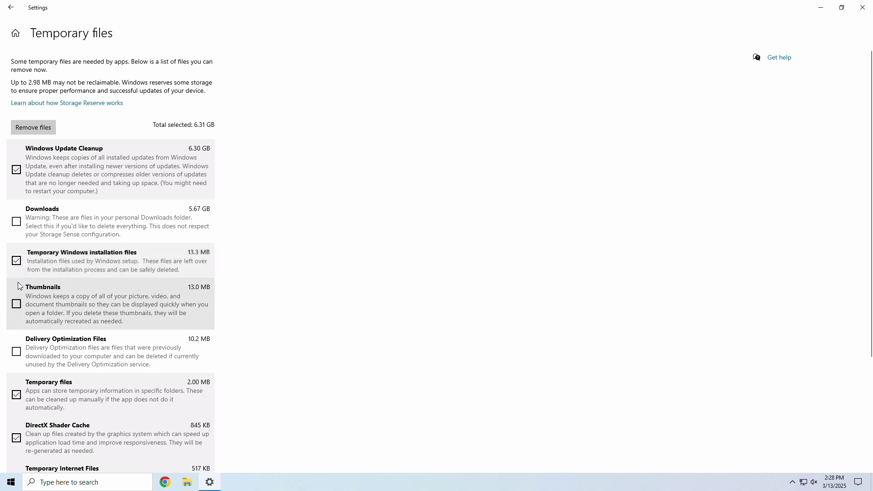
{"action": "left_click", "coordinate": [17, 304]}
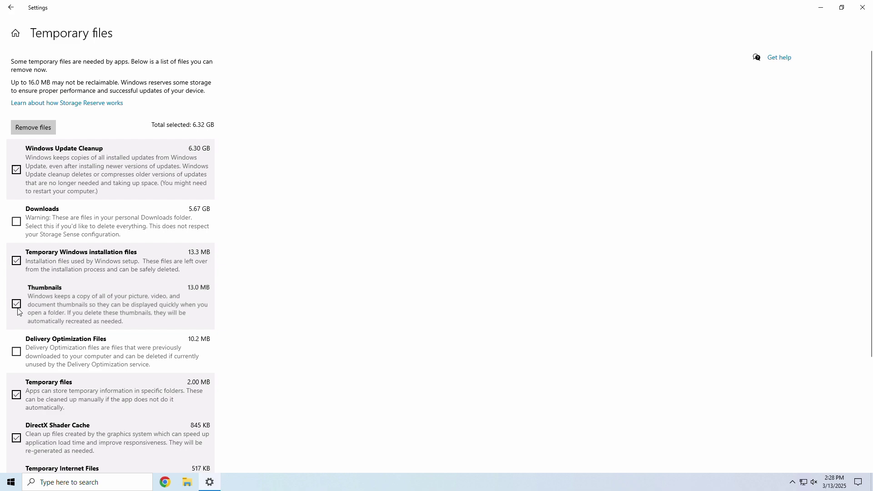
{"action": "left_click", "coordinate": [16, 353]}
{"action": "scroll", "coordinate": [117, 288], "scroll_direction": "down", "scroll_amount": 3}
{"action": "scroll", "coordinate": [121, 285], "scroll_direction": "up", "scroll_amount": 3}
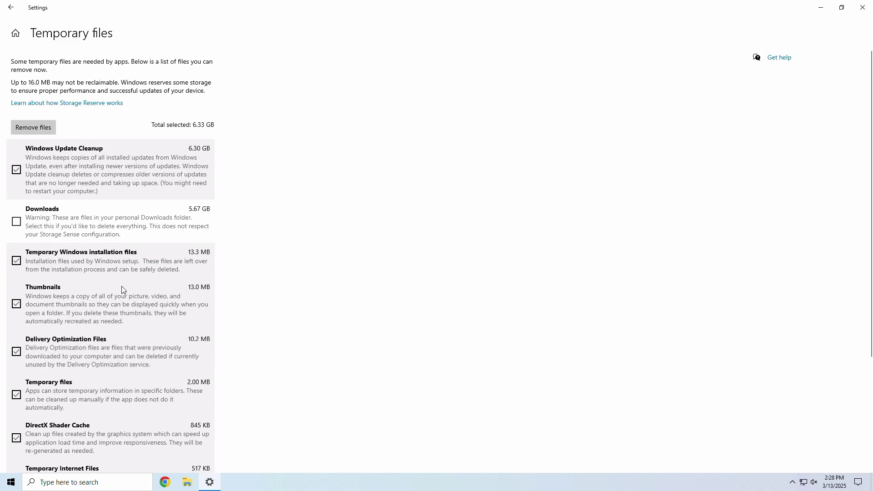
{"action": "left_click", "coordinate": [53, 132]}
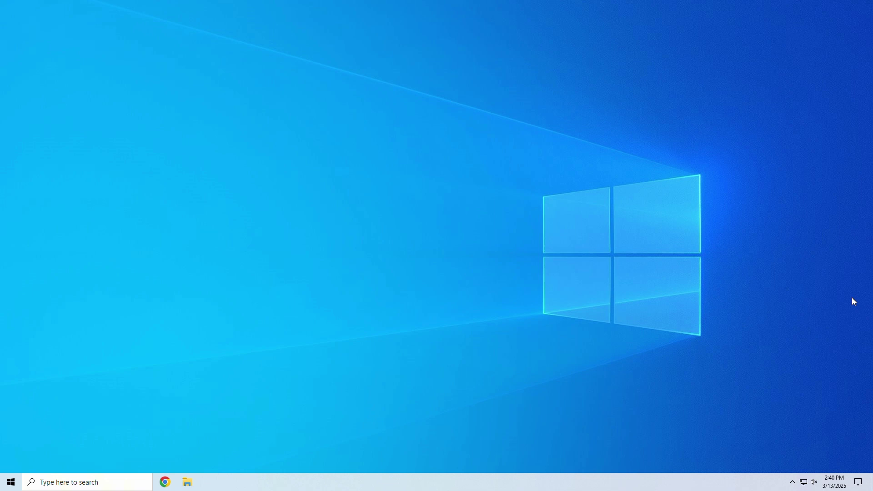
Search for 'disk' and launch Disk Cleanup for drive C:
{"action": "key", "text": "super+s"}
{"action": "type", "text": "dis"}
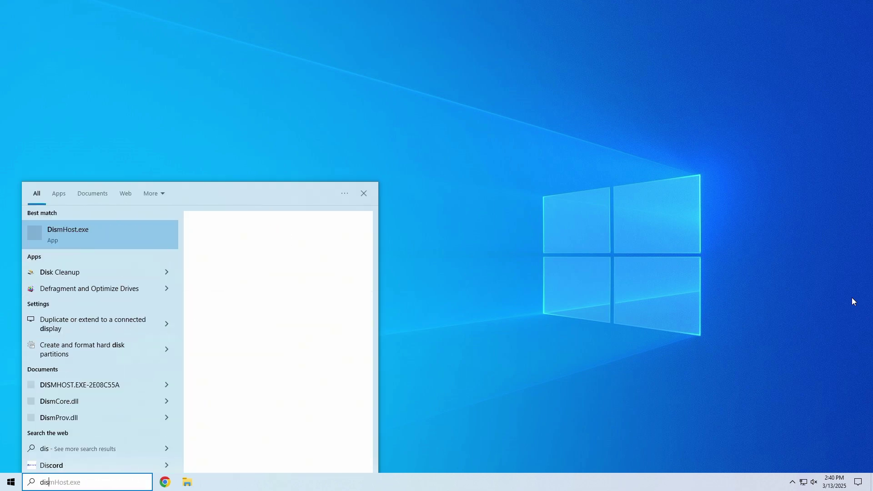
{"action": "type", "text": "k"}
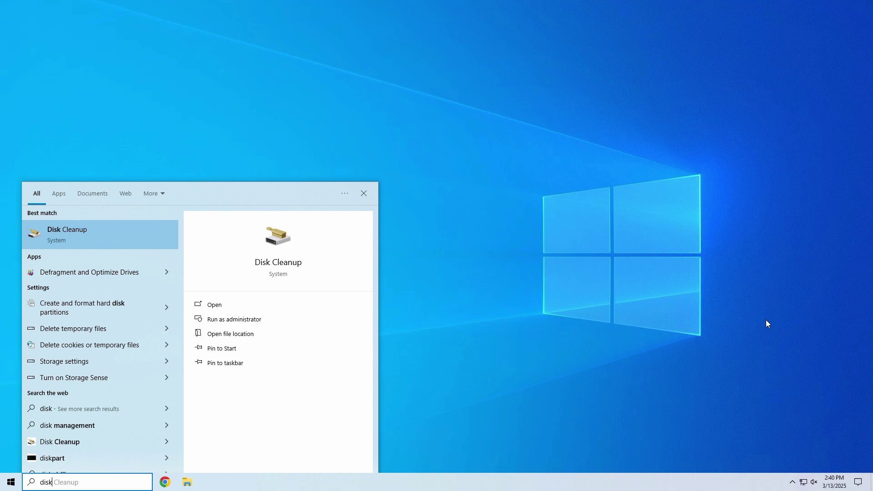
{"action": "left_click", "coordinate": [122, 237]}
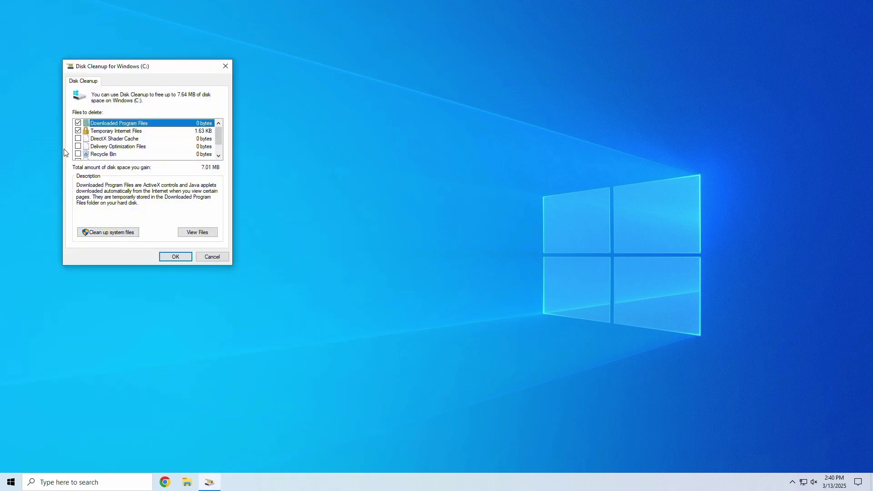
Tick Recycle Bin and Temporary files and permanently delete the 7.64 MB
{"action": "left_click", "coordinate": [78, 155]}
{"action": "scroll", "coordinate": [159, 134], "scroll_direction": "down", "scroll_amount": 1}
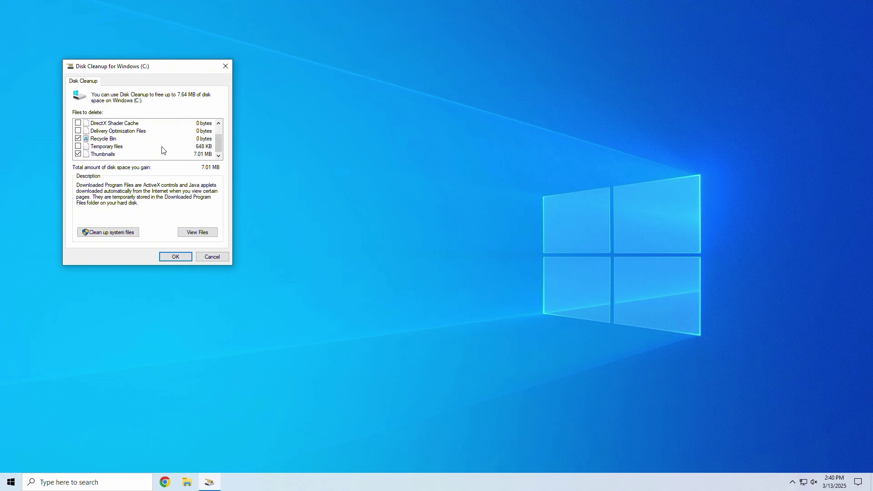
{"action": "left_click", "coordinate": [78, 147]}
{"action": "scroll", "coordinate": [137, 149], "scroll_direction": "up", "scroll_amount": 1}
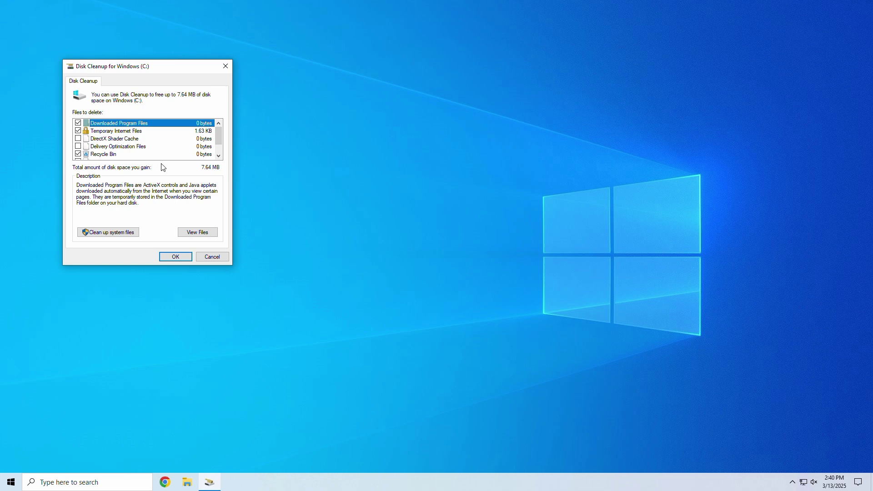
{"action": "left_click", "coordinate": [176, 257]}
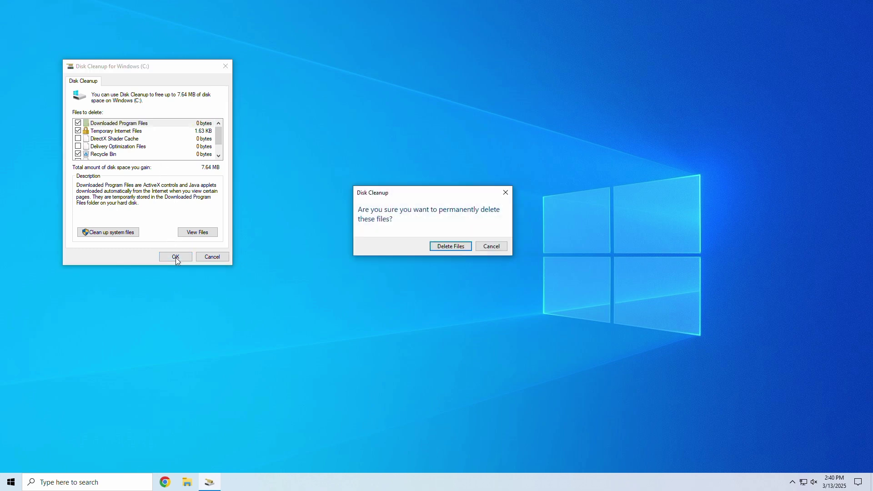
{"action": "left_click", "coordinate": [447, 246]}
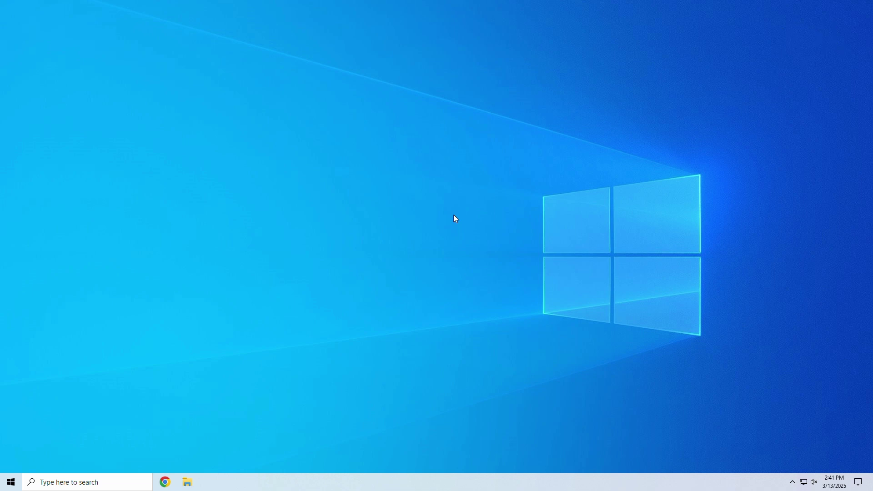
Open the C:\Windows\Temp folder from the Run prompt
{"action": "key", "text": "super+r"}
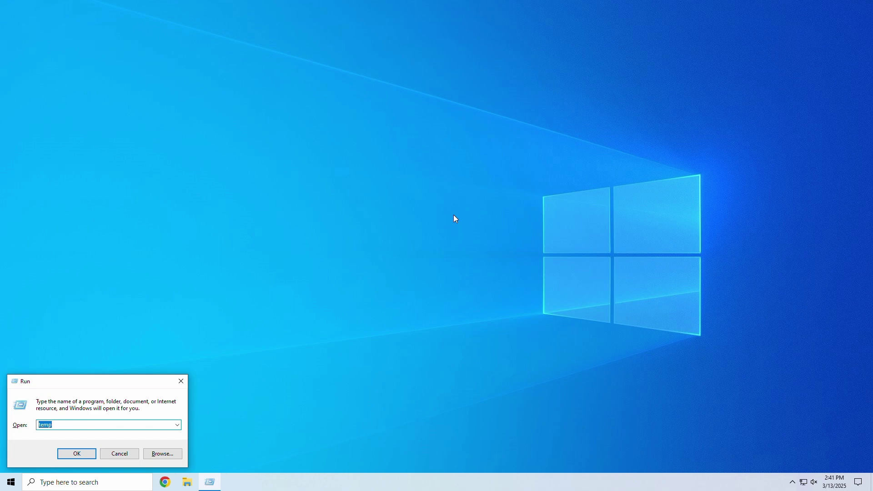
{"action": "key", "text": "Return"}
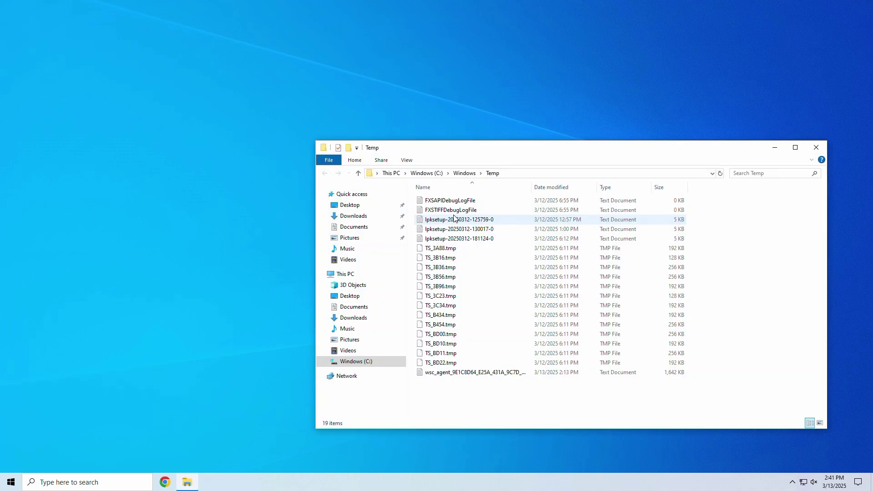
{"action": "left_click", "coordinate": [454, 219]}
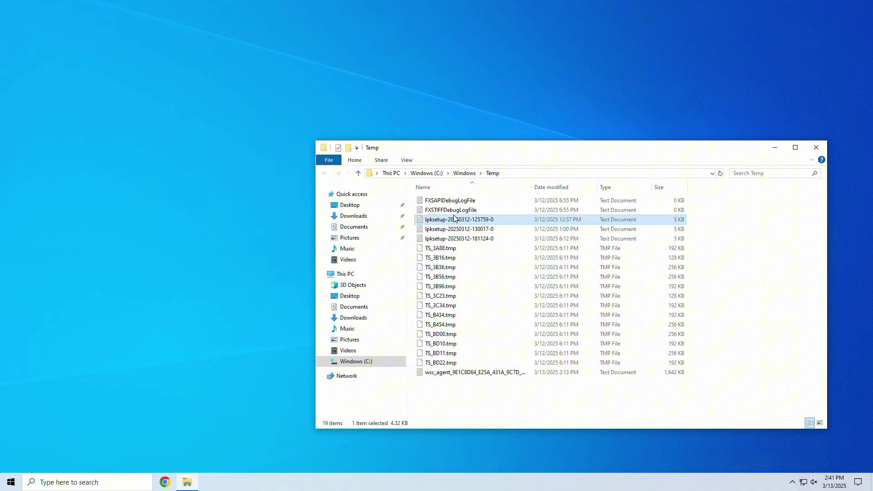
Delete all 19 items in Windows Temp, skipping the two in-use debug logs, and close the folder
{"action": "key", "text": "ctrl+a"}
{"action": "right_click", "coordinate": [476, 242]}
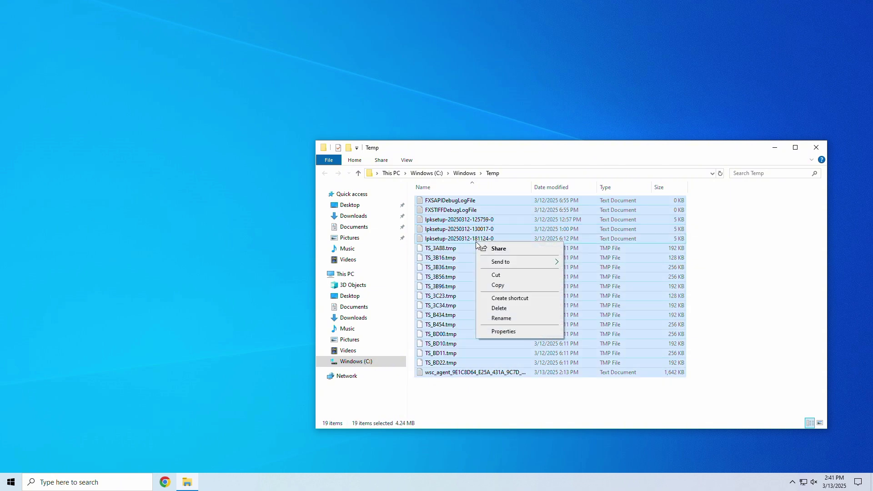
{"action": "left_click", "coordinate": [506, 311]}
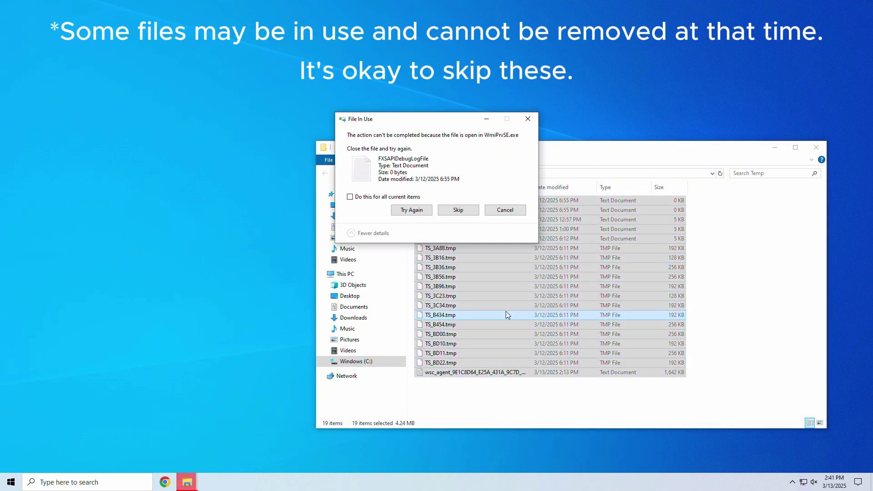
{"action": "left_click", "coordinate": [458, 214]}
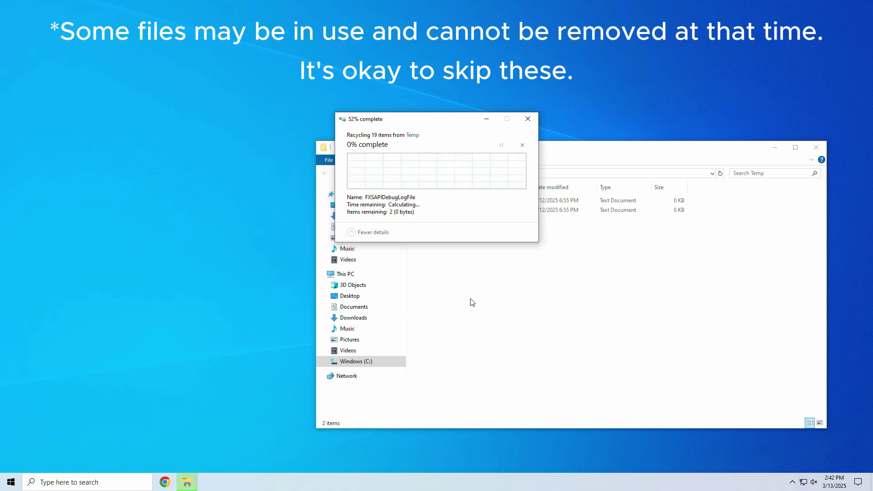
{"action": "left_click", "coordinate": [467, 214]}
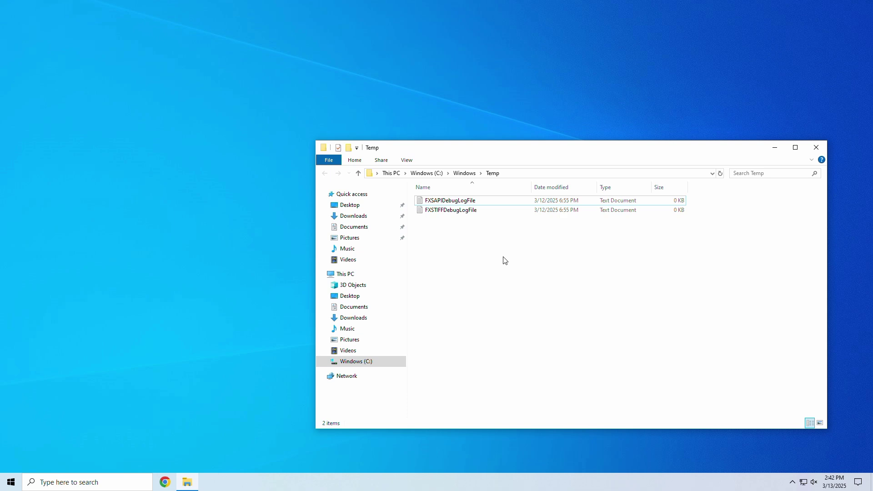
{"action": "left_click", "coordinate": [816, 147]}
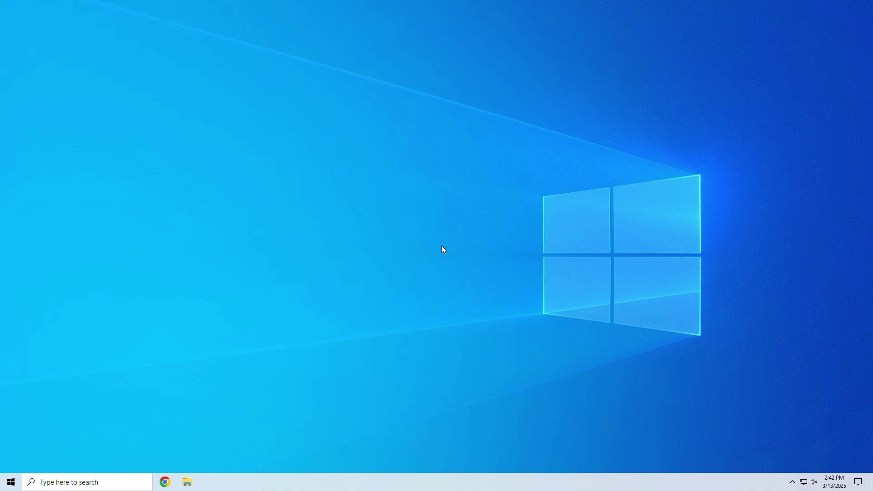
Open the user's AppData\Local\Temp folder by running %temp%
{"action": "key", "text": "super+r"}
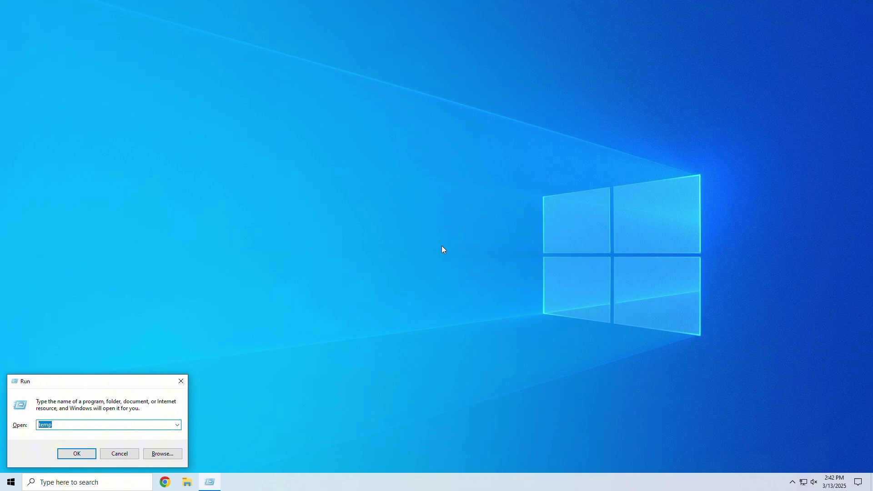
{"action": "type", "text": "%temp%"}
{"action": "key", "text": "Return"}
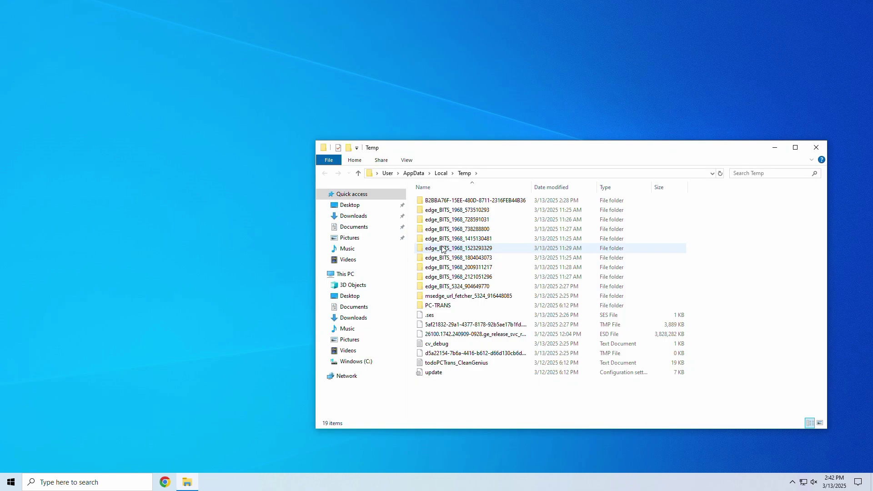
{"action": "left_click", "coordinate": [443, 249]}
Delete all 19 Temp items, skipping files held open by Edge, leaving 4, then close the folder
{"action": "key", "text": "ctrl+a"}
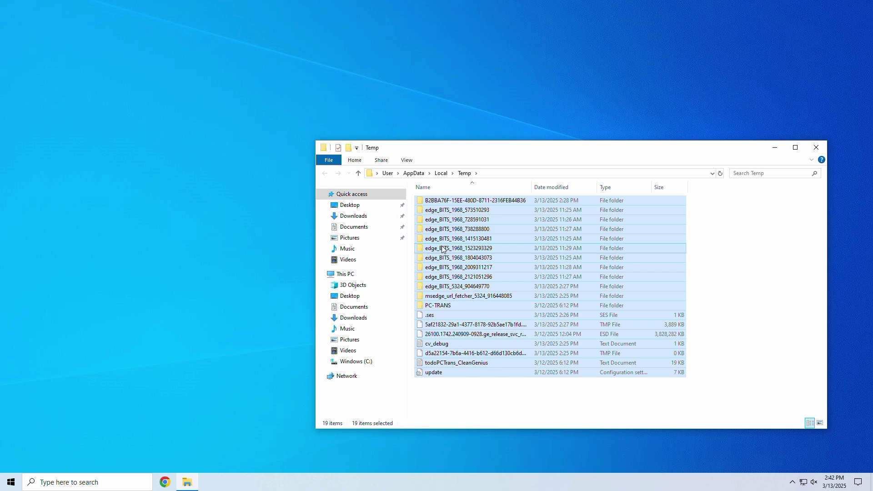
{"action": "right_click", "coordinate": [443, 250]}
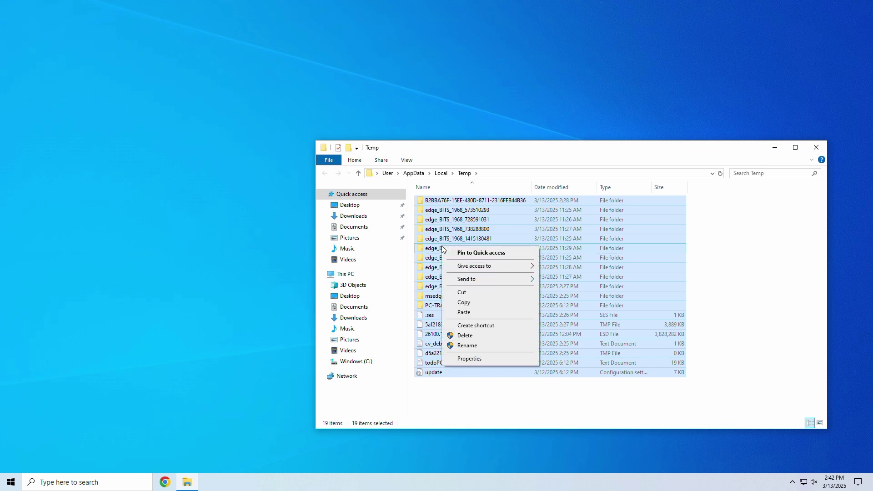
{"action": "left_click", "coordinate": [470, 336]}
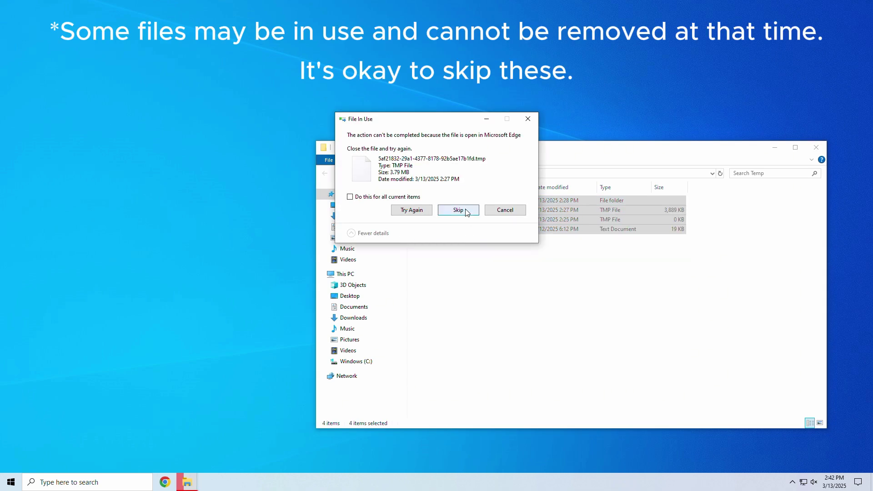
{"action": "left_click", "coordinate": [466, 211]}
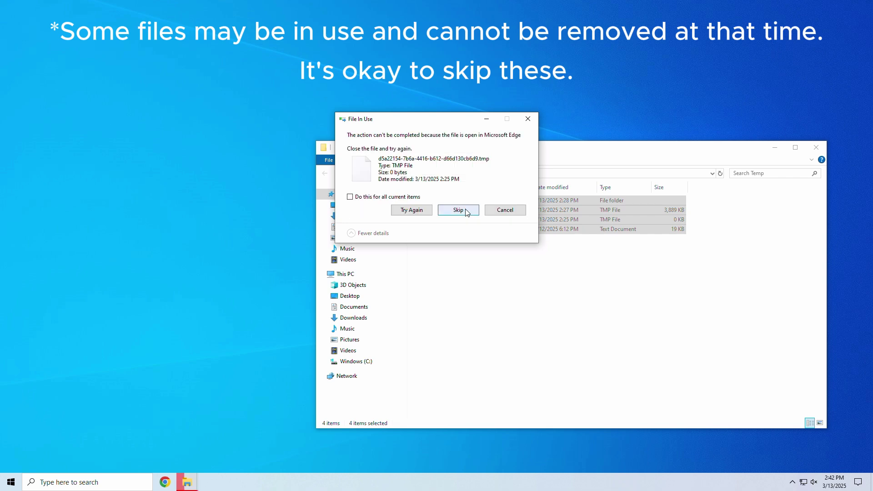
{"action": "left_click", "coordinate": [467, 212]}
{"action": "left_click", "coordinate": [466, 212]}
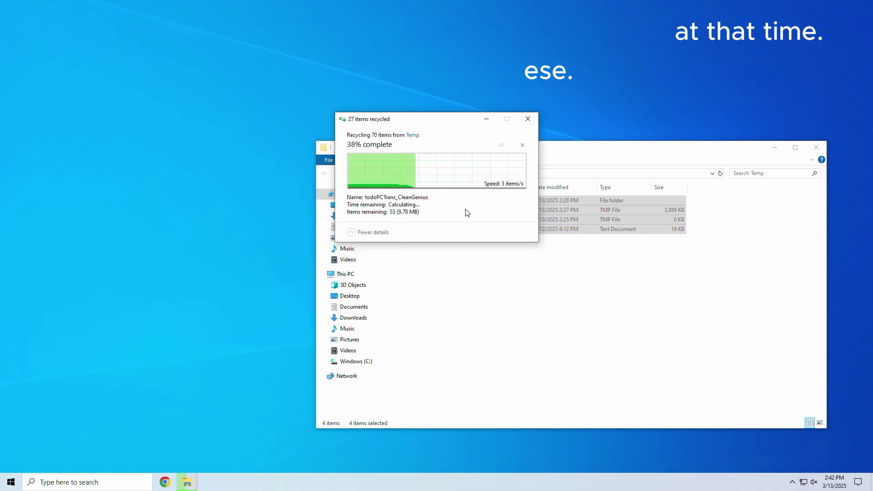
{"action": "left_click", "coordinate": [419, 201]}
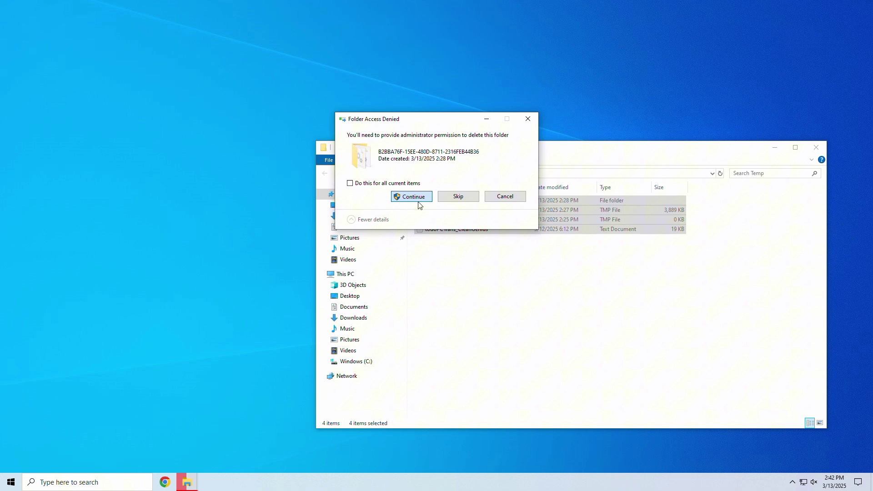
{"action": "left_click", "coordinate": [504, 202]}
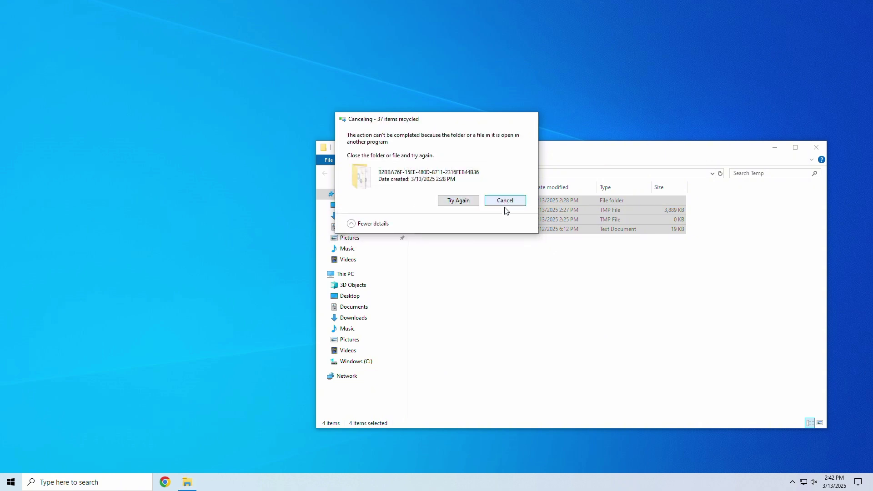
{"action": "left_click", "coordinate": [816, 148]}
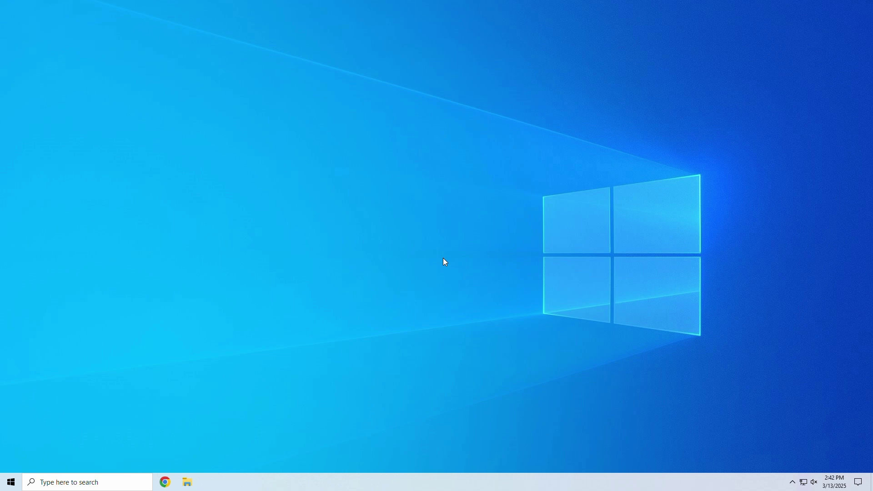
Run 'prefetch' to open C:\Windows\Prefetch and select all 244 PF files
{"action": "key", "text": "super+r"}
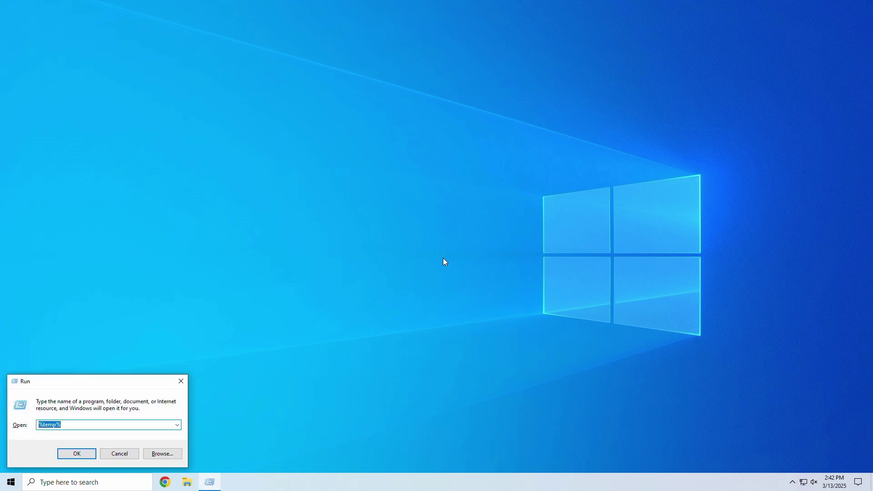
{"action": "type", "text": "prefe"}
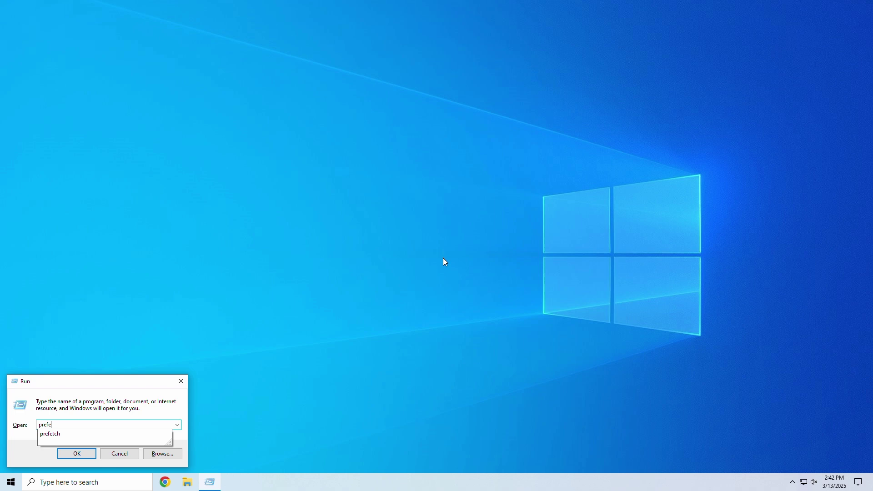
{"action": "type", "text": "tch"}
{"action": "key", "text": "Return"}
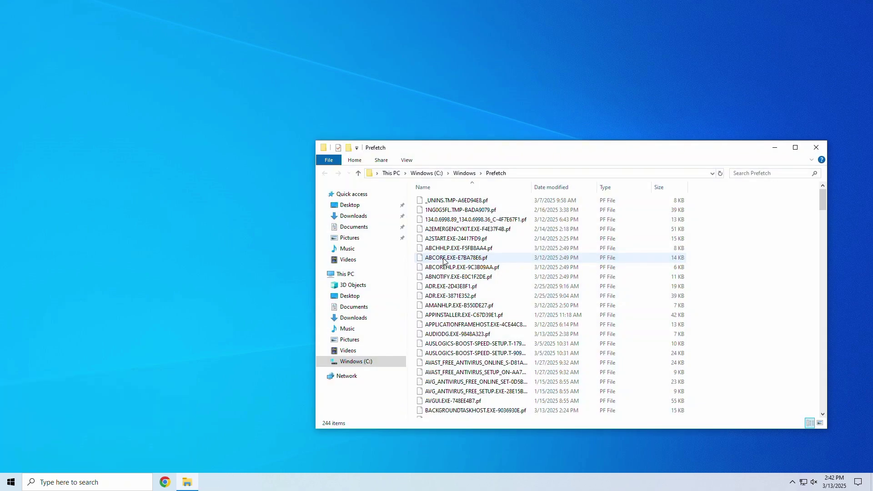
{"action": "left_click", "coordinate": [443, 258]}
{"action": "key", "text": "ctrl+a"}
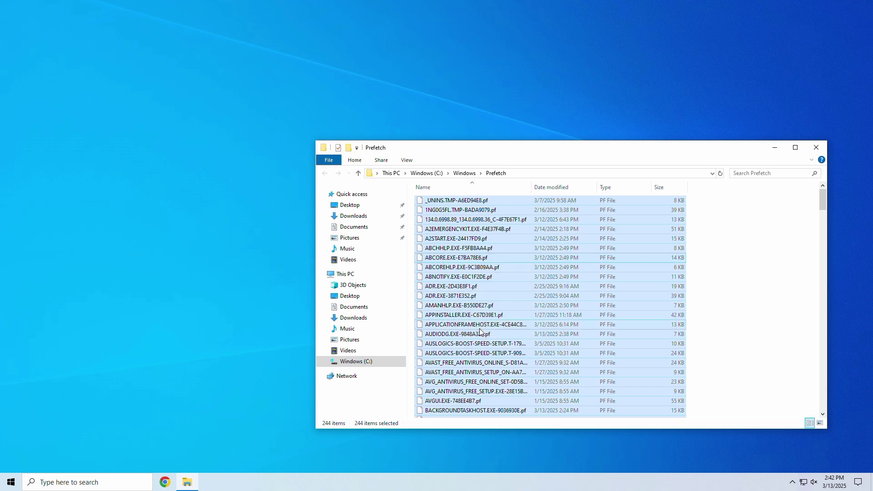
Skip the in-use PfPre_6a107ff8.mkd so the other 243 Prefetch files finish recycling, then deselect it
{"action": "left_click", "coordinate": [459, 210]}
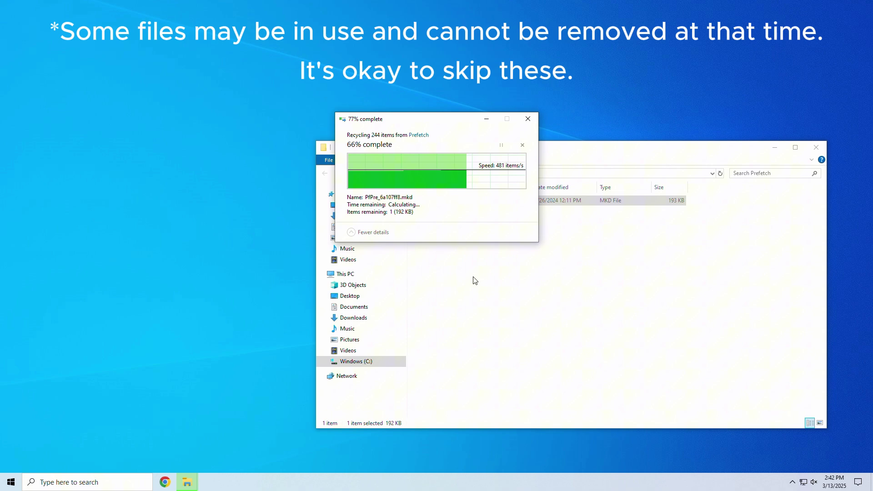
{"action": "left_click", "coordinate": [475, 280]}
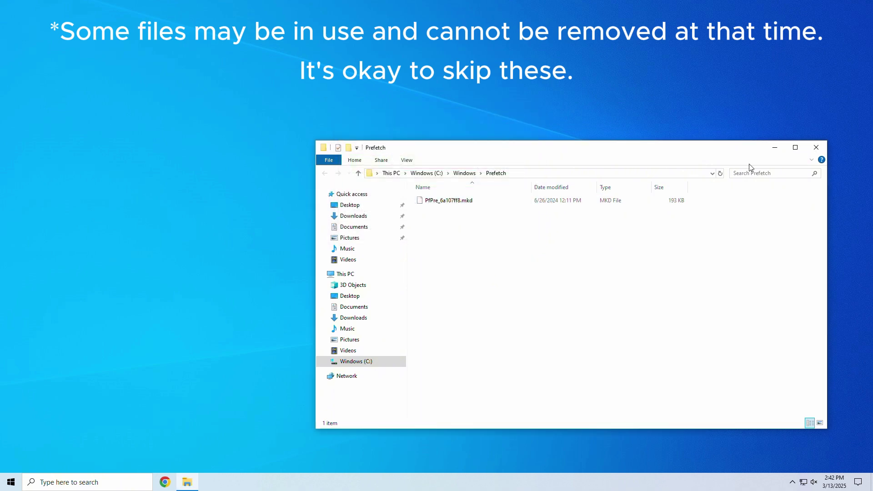